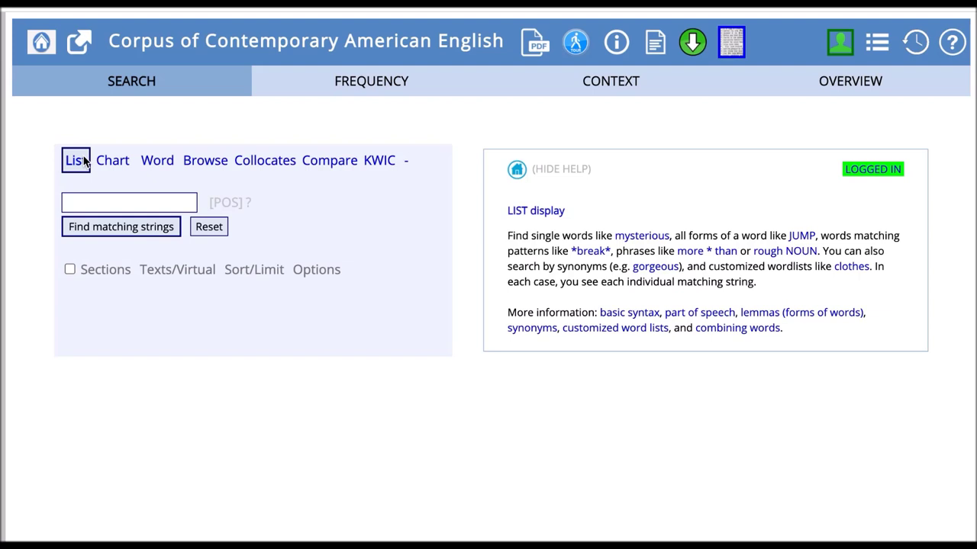
# - Run a List search for 'run', returning RUN with 263983 hits
pyautogui.click(69, 160)
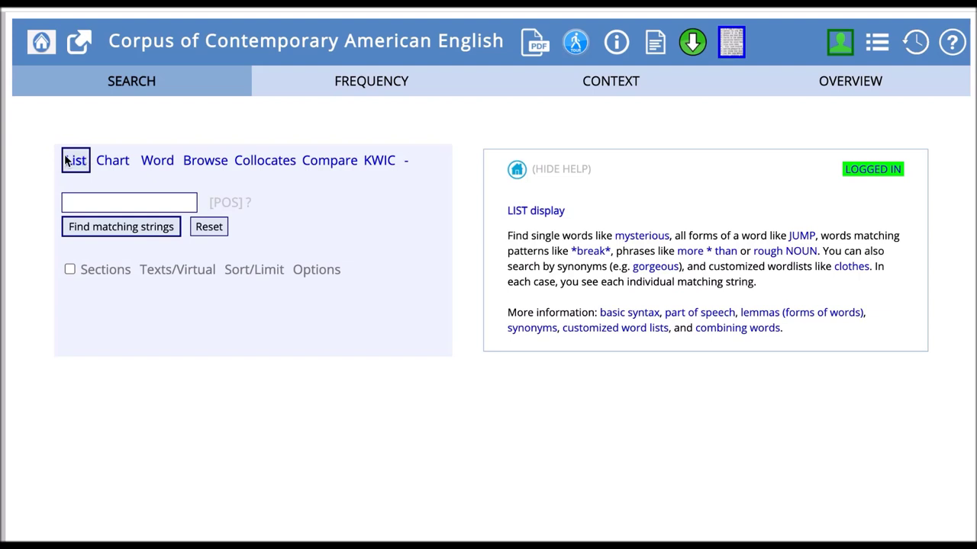
pyautogui.click(103, 202)
pyautogui.write('run')
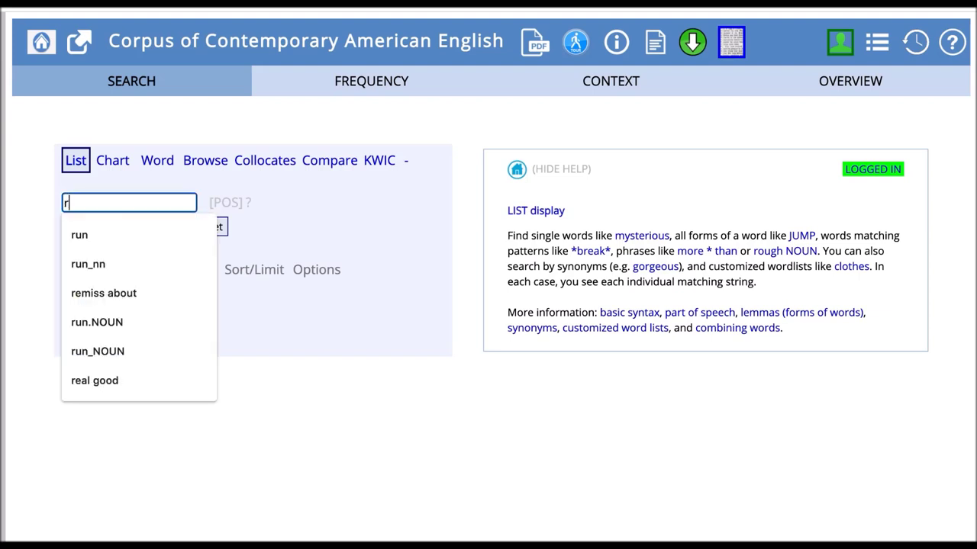
pyautogui.click(330, 222)
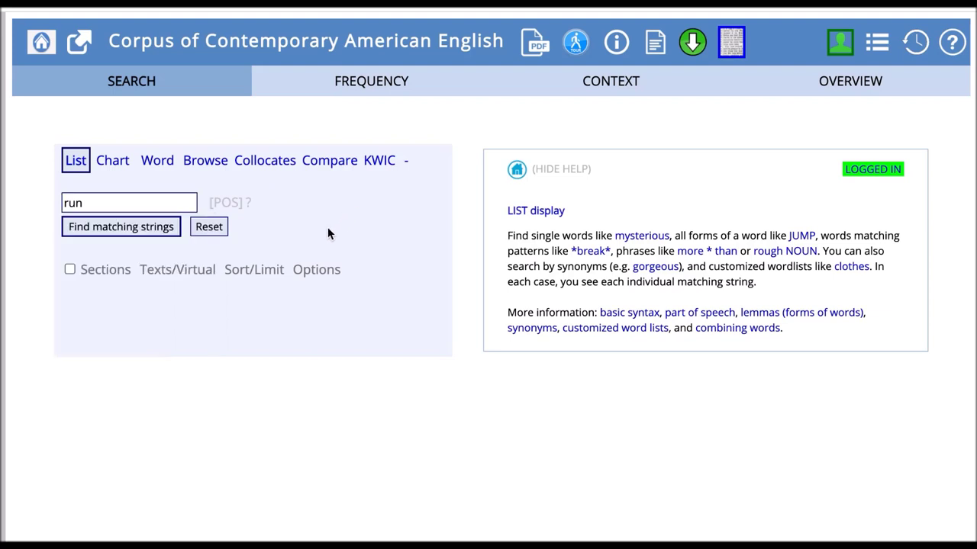
pyautogui.click(134, 227)
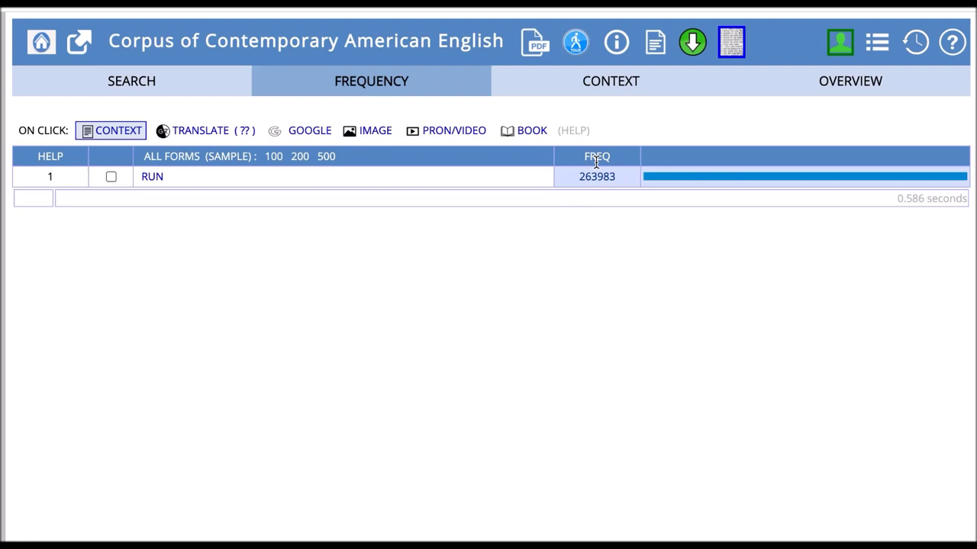
# - View the RUN word entry, then rerun the search and browse run's KWIC context lines
pyautogui.click(112, 177)
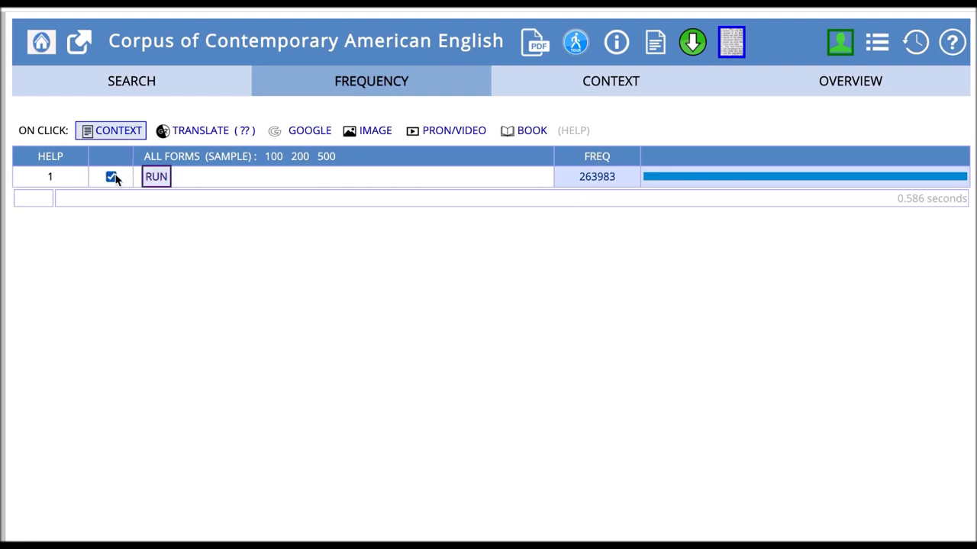
pyautogui.click(156, 178)
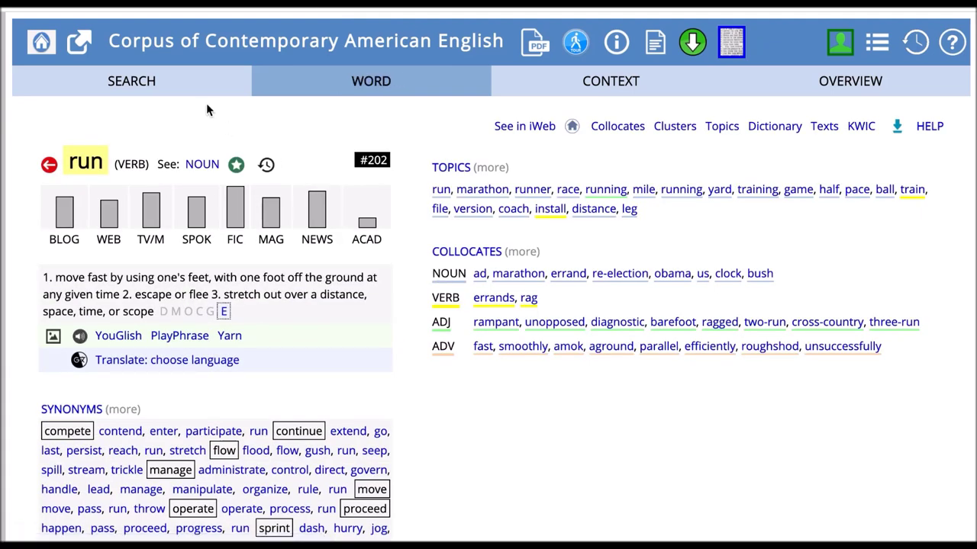
pyautogui.click(166, 90)
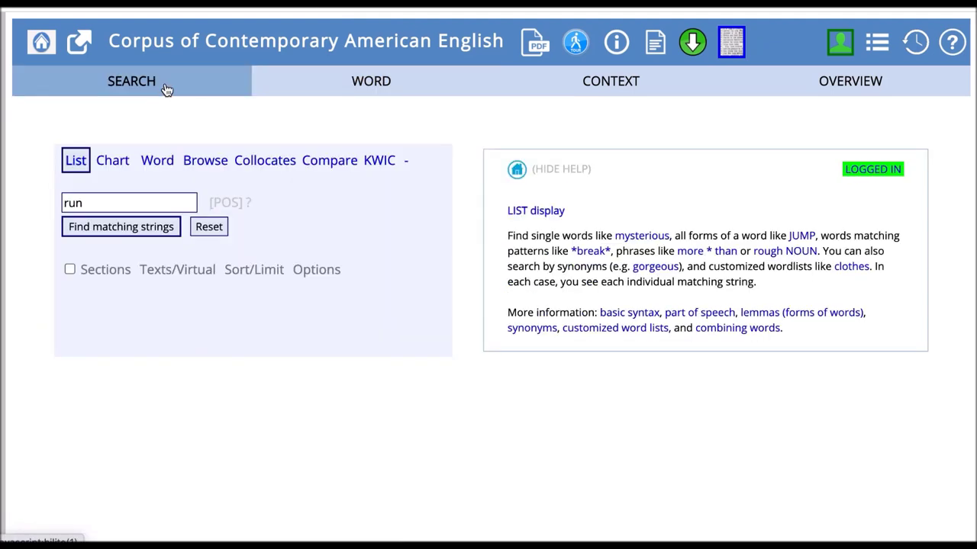
pyautogui.click(147, 228)
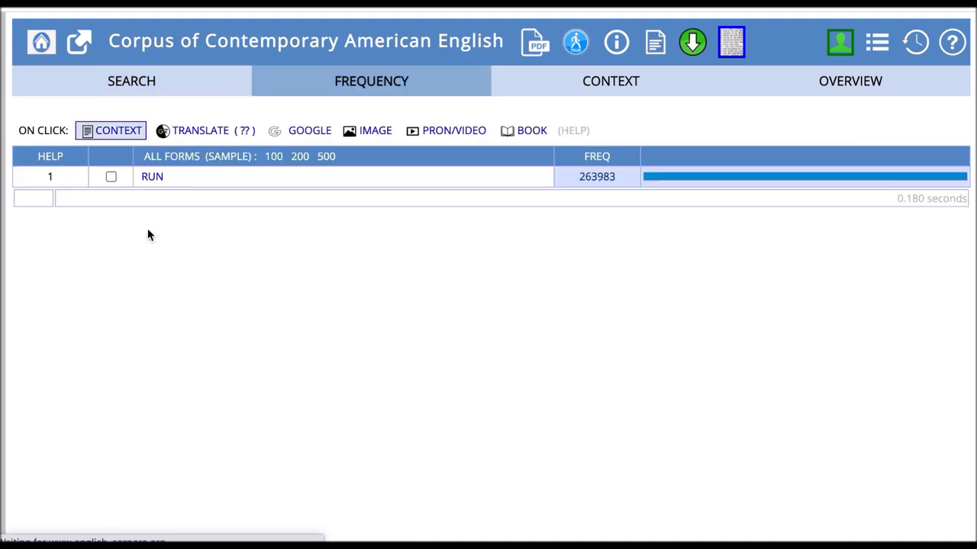
pyautogui.click(153, 178)
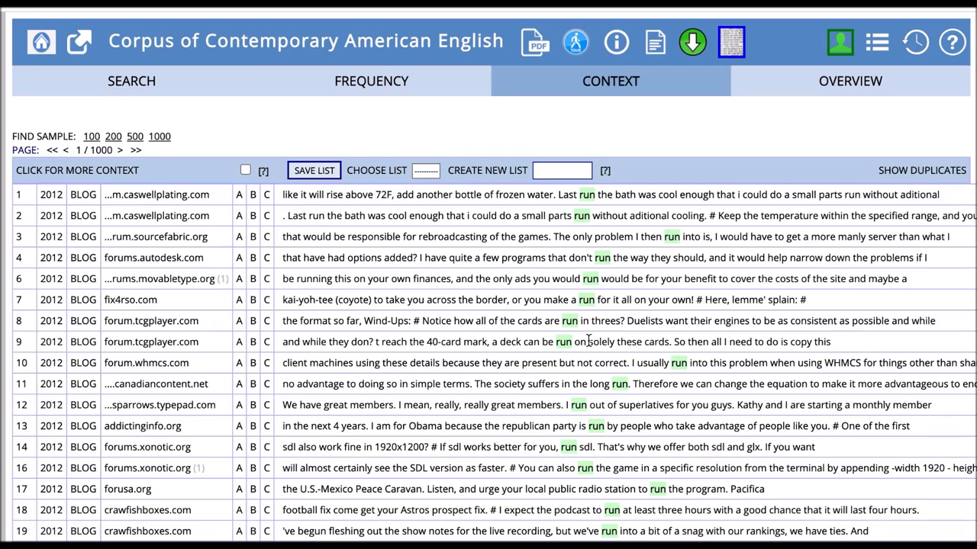
pyautogui.scroll(-1, 585, 399)
pyautogui.scroll(-2, 584, 399)
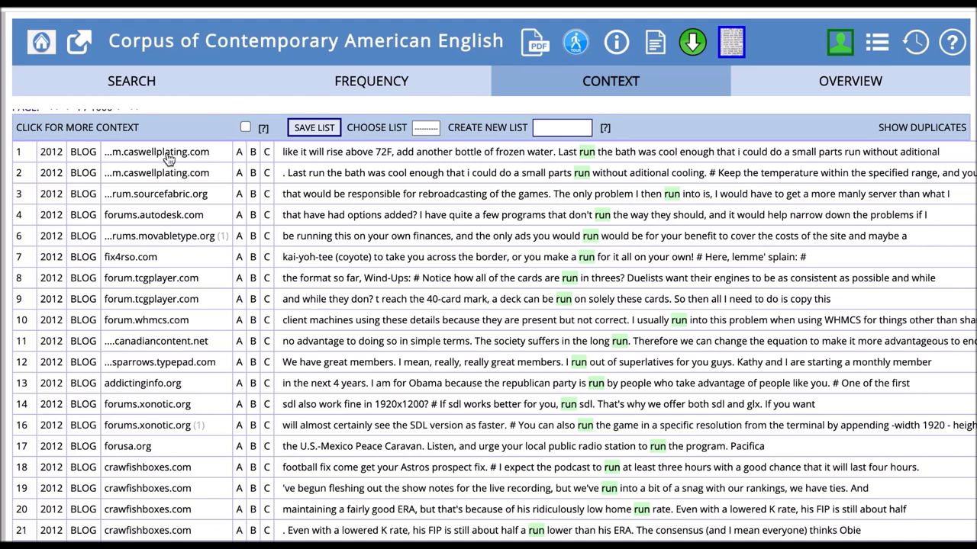
# - Search for run tagged noun.ALL as run_nn, giving RUN with 63050 hits
pyautogui.click(138, 85)
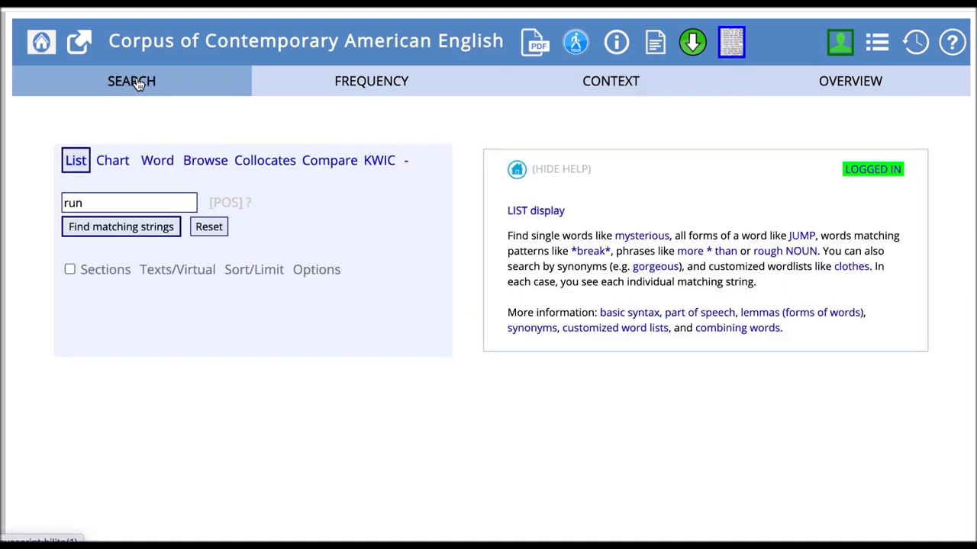
pyautogui.click(141, 206)
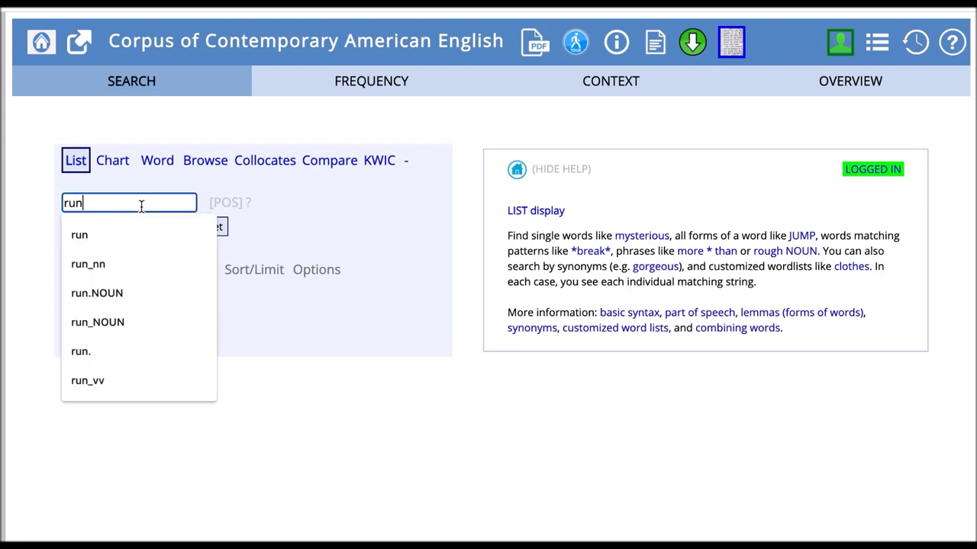
pyautogui.press('BackSpace')
pyautogui.press('BackSpace')
pyautogui.write('un')
pyautogui.click(234, 205)
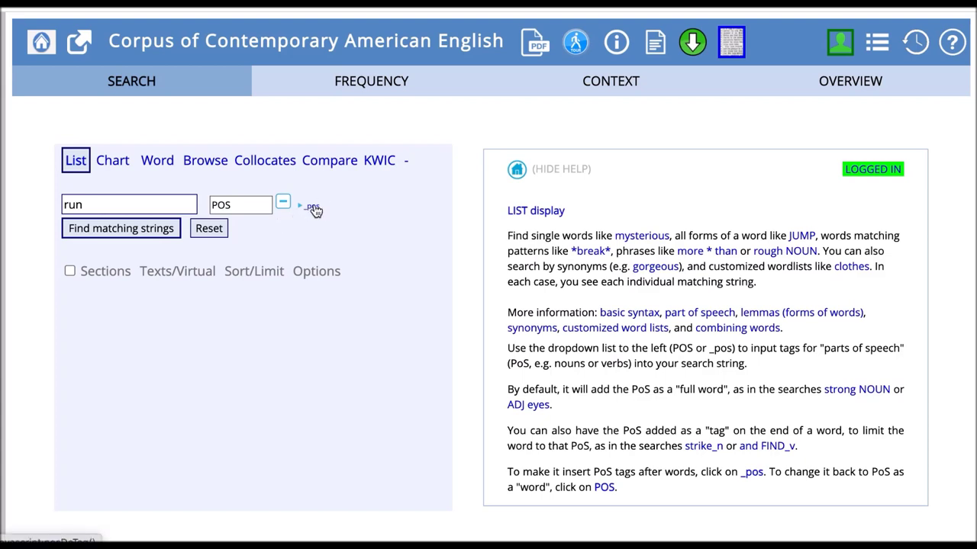
pyautogui.click(312, 207)
pyautogui.click(236, 206)
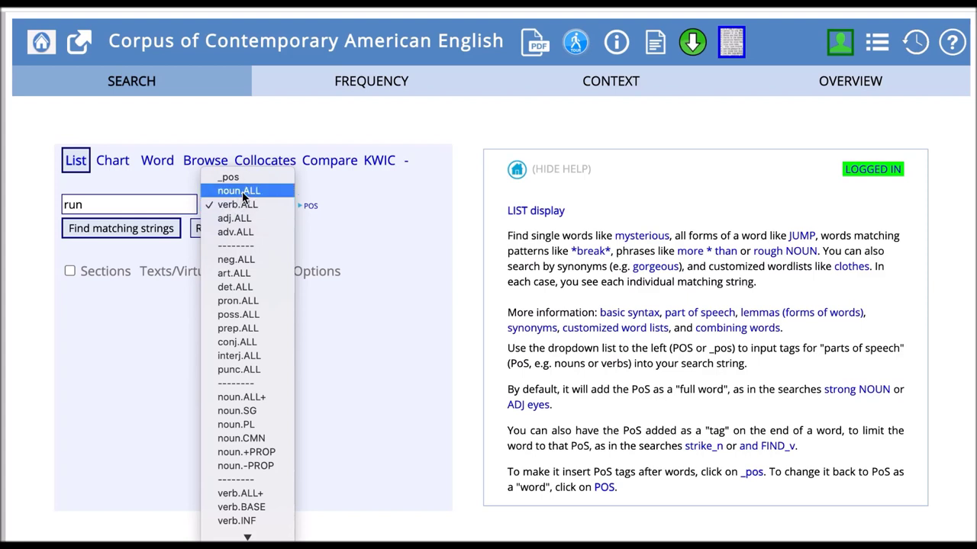
pyautogui.click(242, 191)
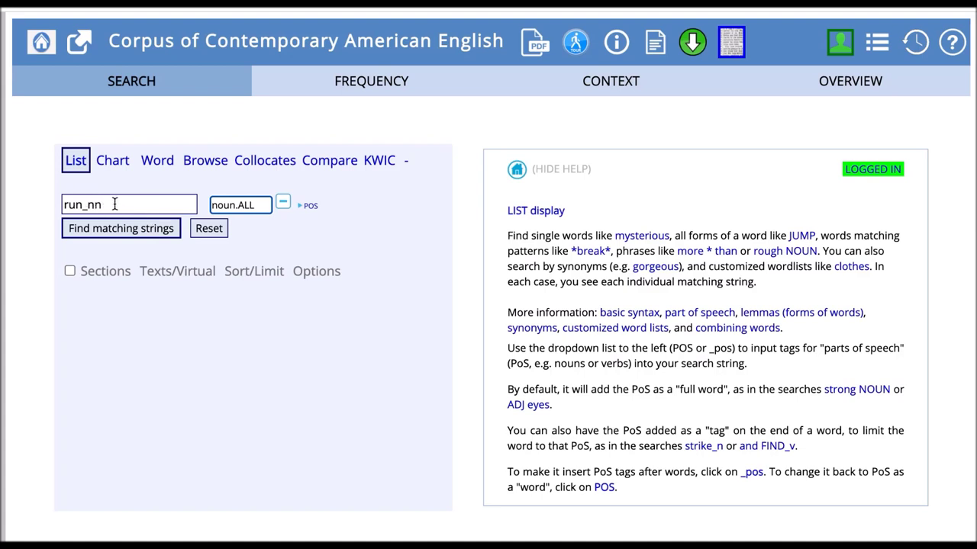
pyautogui.click(107, 232)
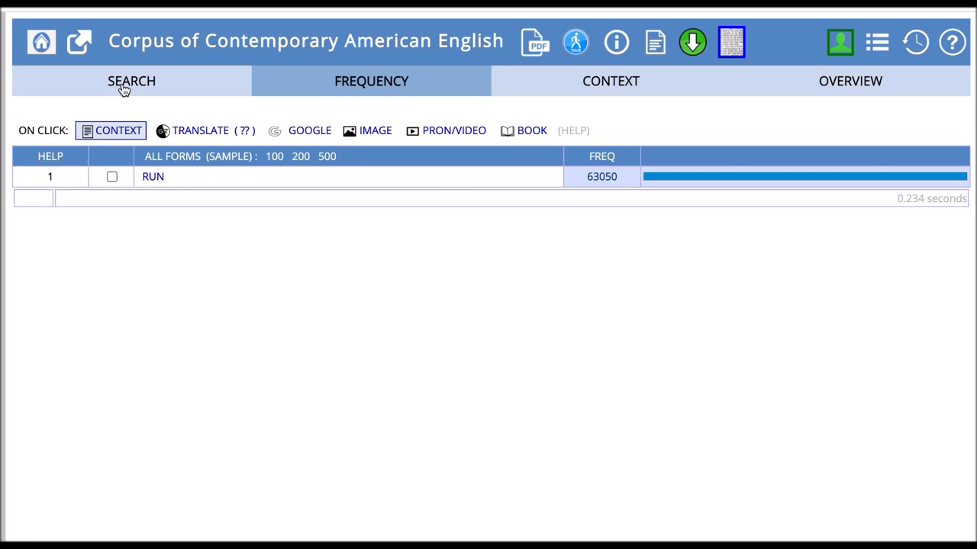
# - Change the query to run_vv with verb.ALL, listing RUN with 200731 hits
pyautogui.click(122, 83)
pyautogui.click(118, 204)
pyautogui.moveTo(118, 204); pyautogui.dragTo(81, 204)
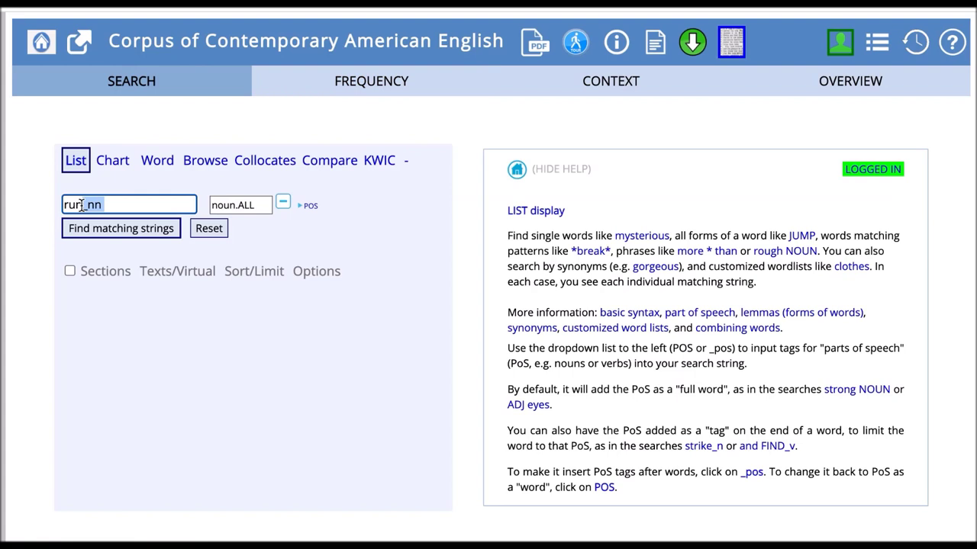
pyautogui.press('BackSpace')
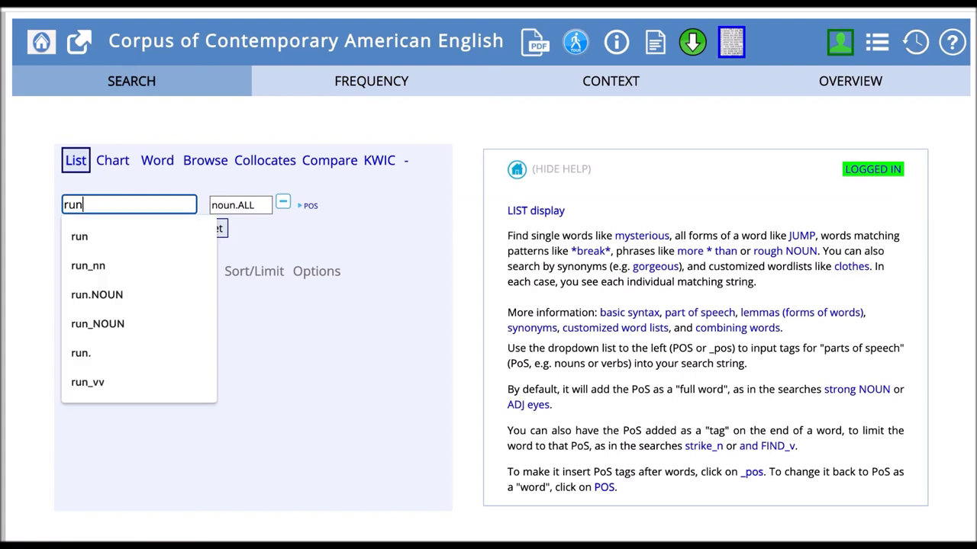
pyautogui.click(227, 204)
pyautogui.click(254, 218)
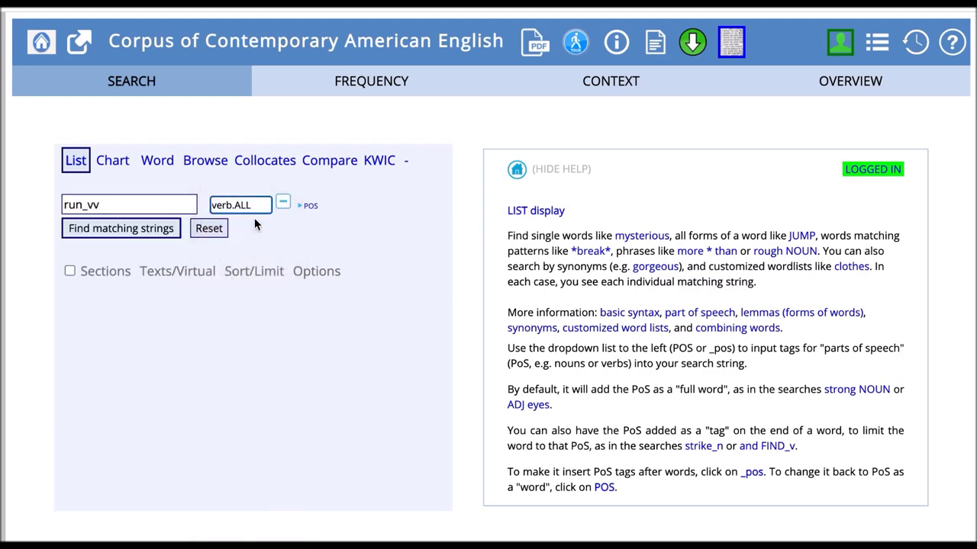
pyautogui.click(154, 232)
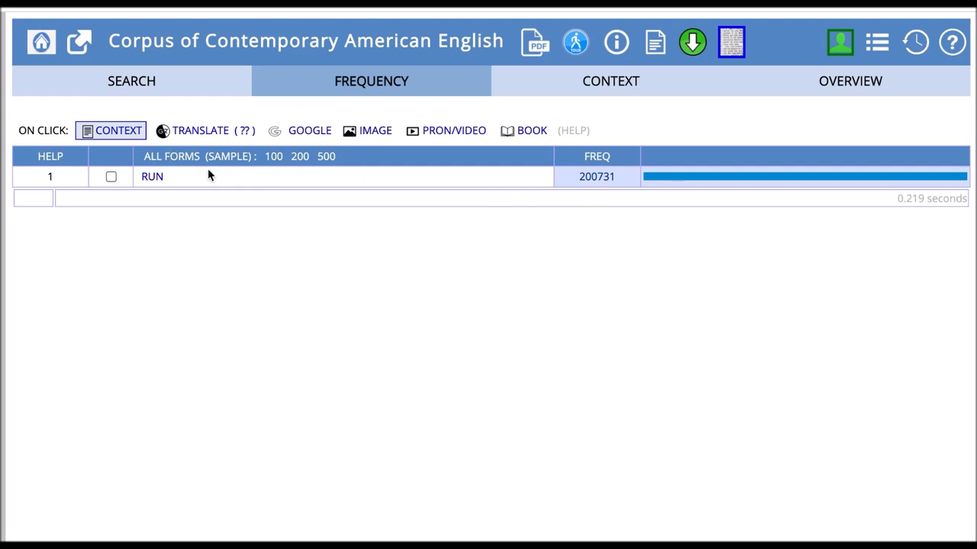
# - Search the phrase 'go for a run' (190 hits) and show its context lines
pyautogui.click(115, 86)
pyautogui.click(109, 204)
pyautogui.moveTo(108, 205); pyautogui.dragTo(51, 206)
pyautogui.press('BackSpace')
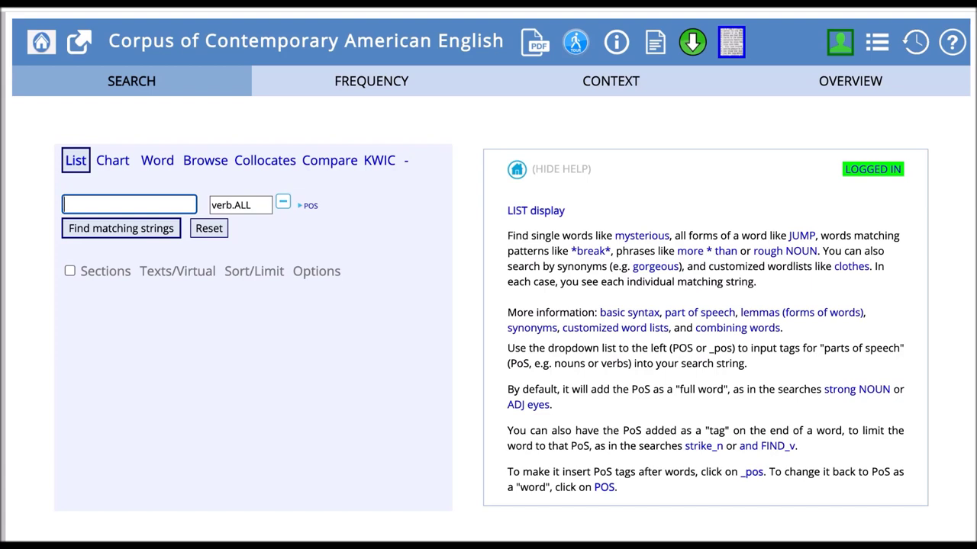
pyautogui.write('g')
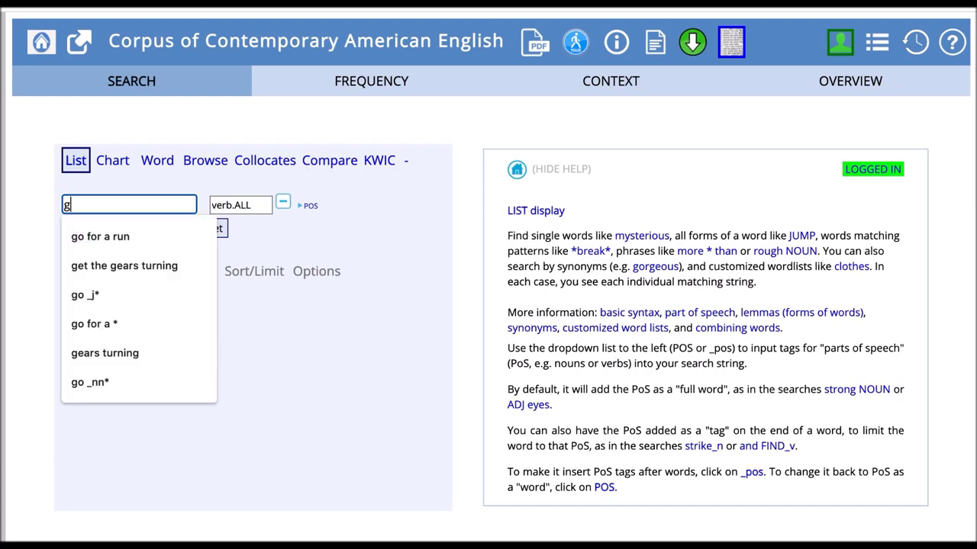
pyautogui.write('o for a run')
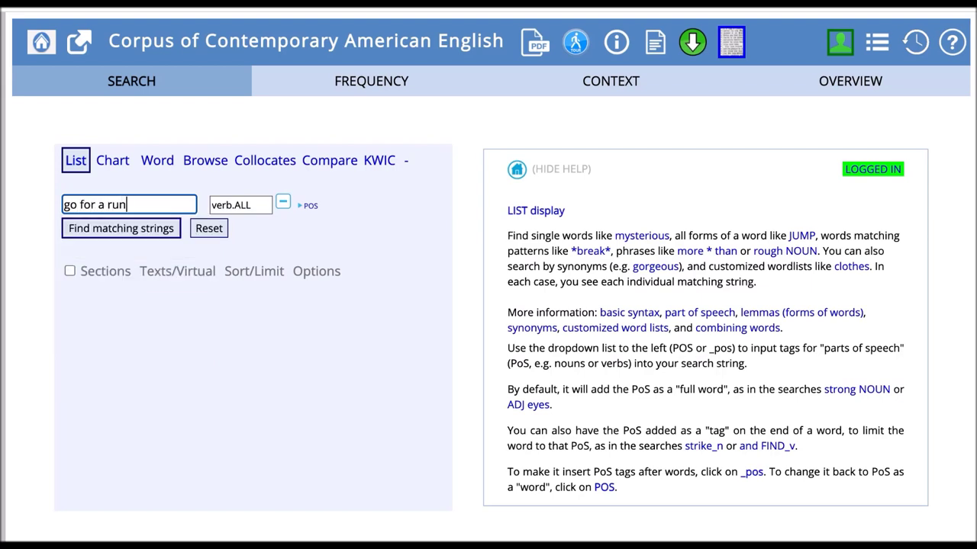
pyautogui.click(124, 234)
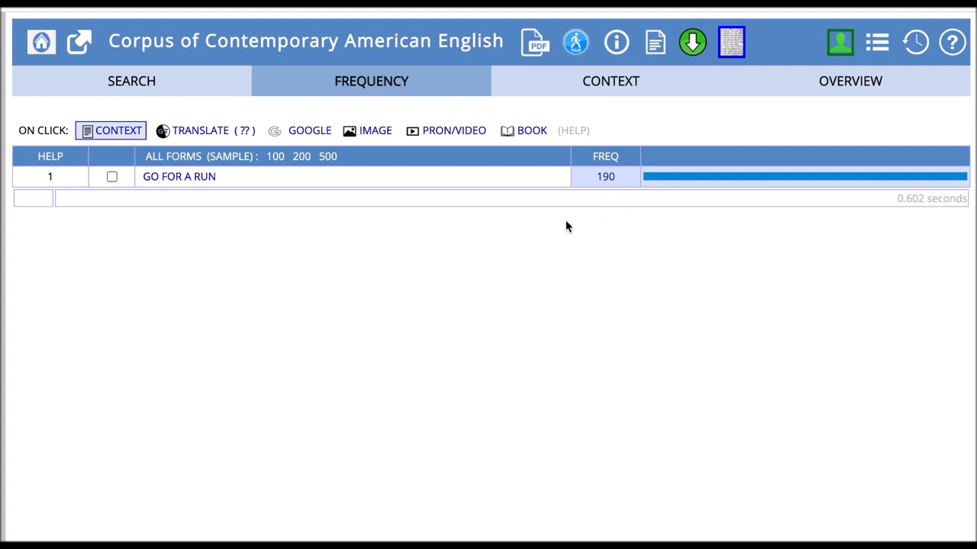
pyautogui.click(654, 92)
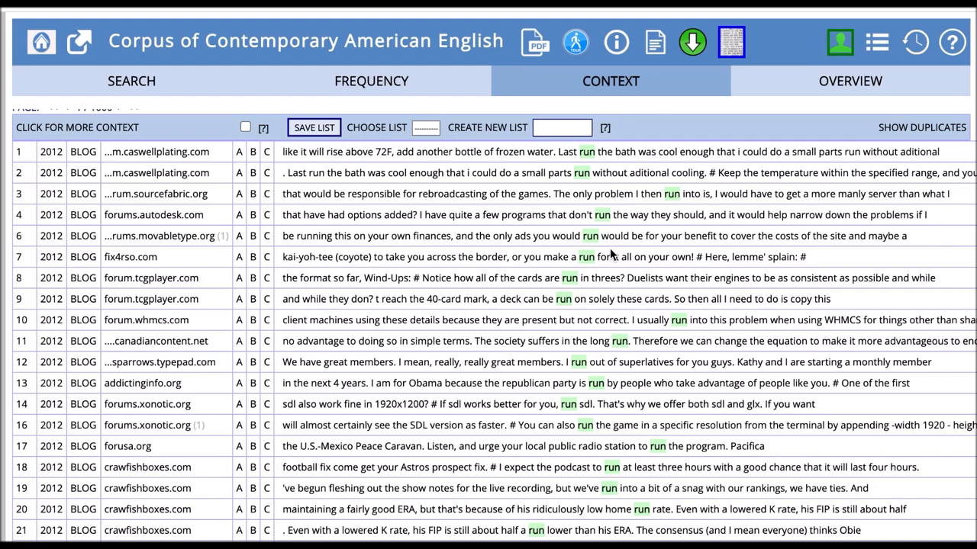
# - Search 'take a run' (116 hits) and read its concordance lines
pyautogui.click(160, 86)
pyautogui.moveTo(134, 204); pyautogui.dragTo(29, 208)
pyautogui.write('take a run')
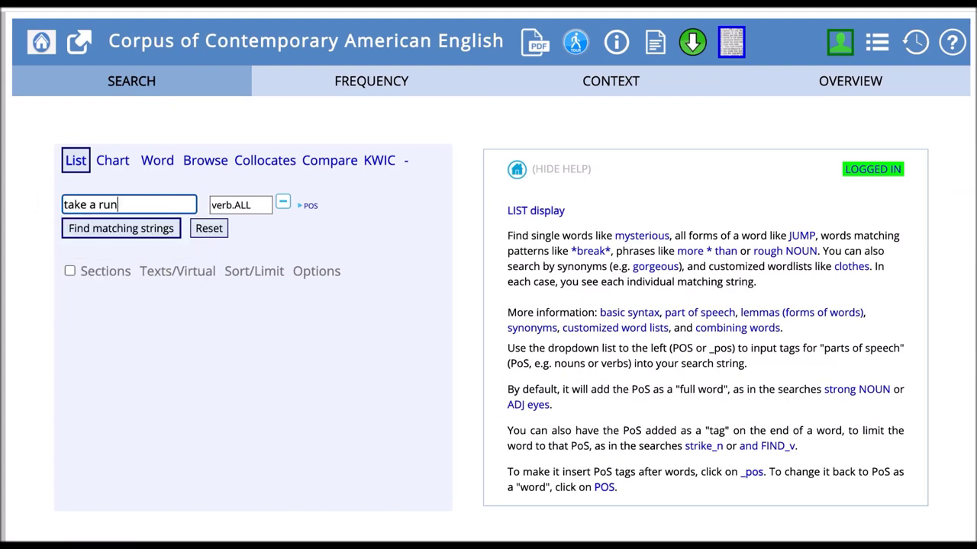
pyautogui.click(84, 233)
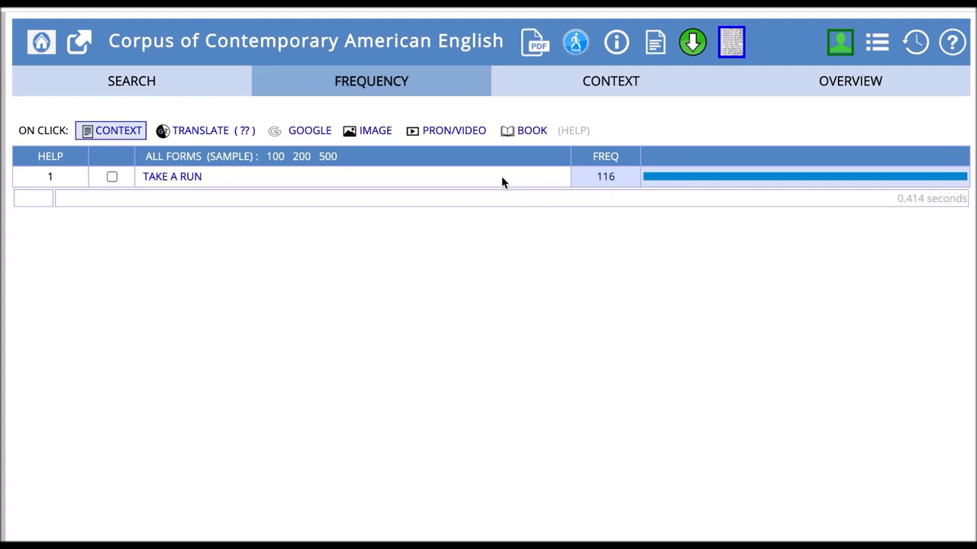
pyautogui.click(195, 179)
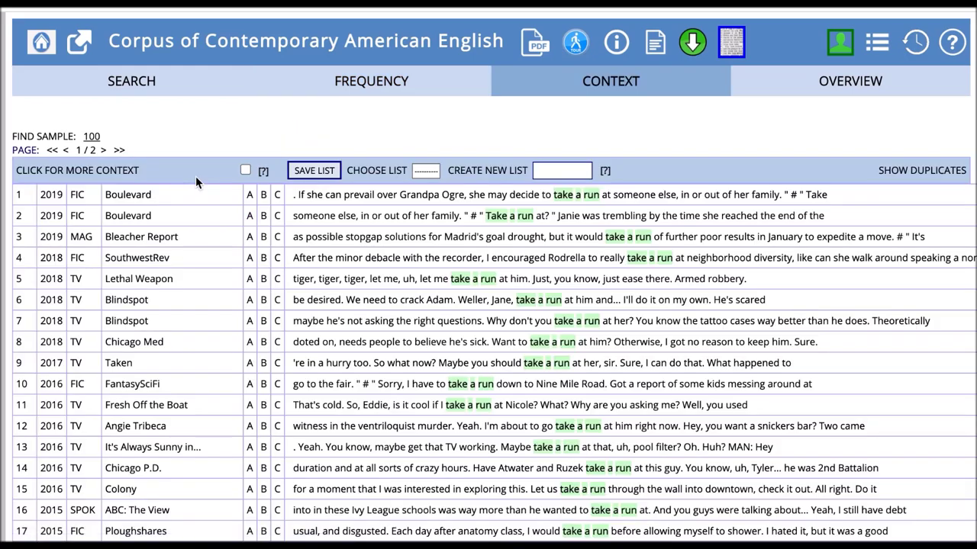
pyautogui.scroll(-1, 451, 313)
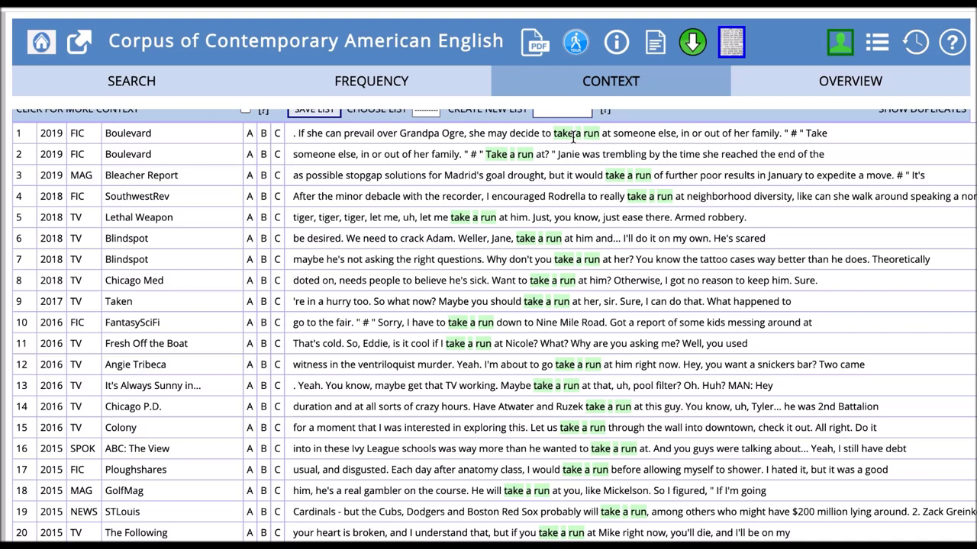
# - Replace the query with the wildcard 'go for a *' and list matching phrases
pyautogui.click(145, 82)
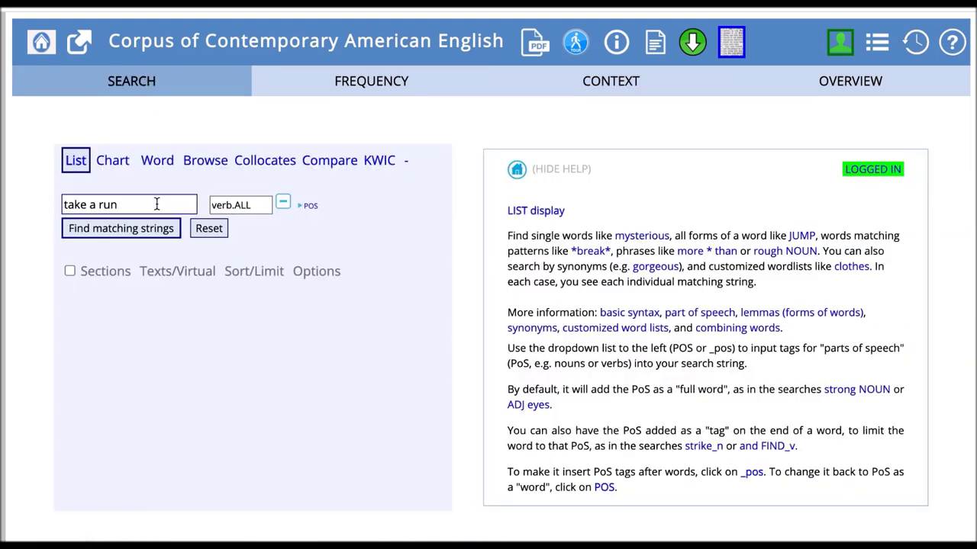
pyautogui.moveTo(156, 203); pyautogui.dragTo(17, 200)
pyautogui.press('BackSpace')
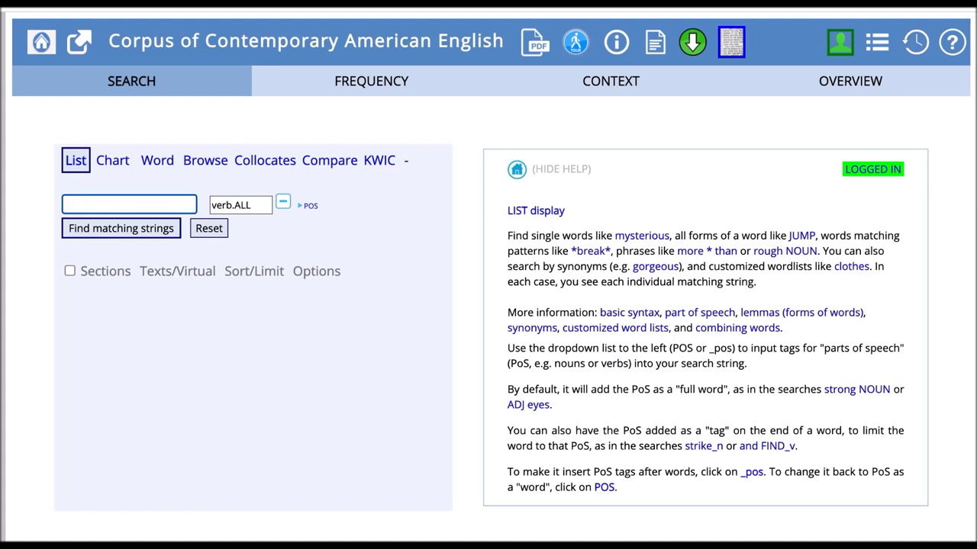
pyautogui.write('go for a ')
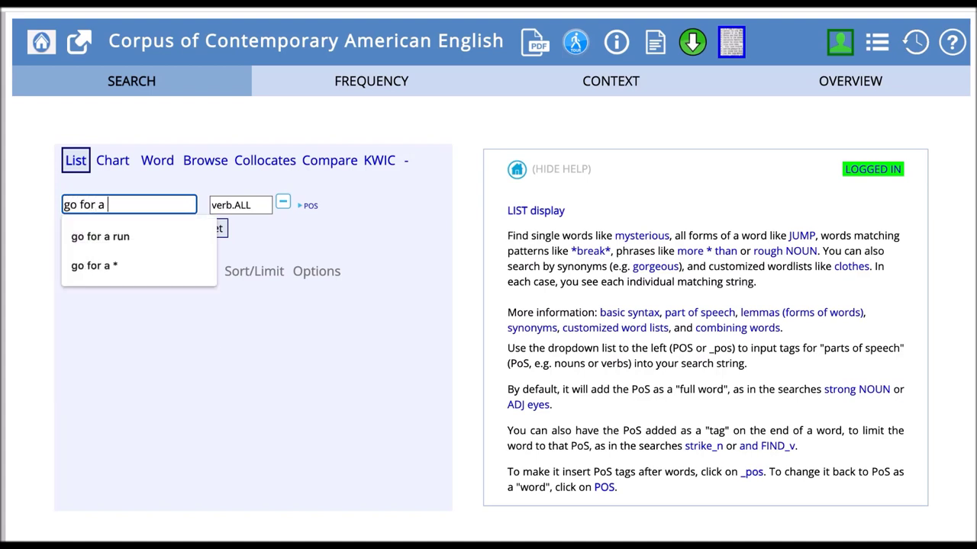
pyautogui.write('*')
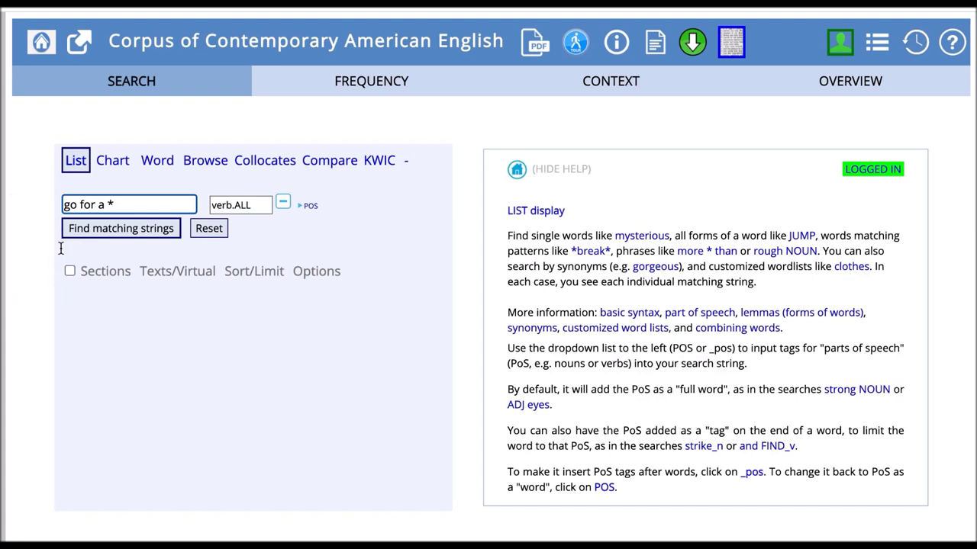
pyautogui.click(98, 232)
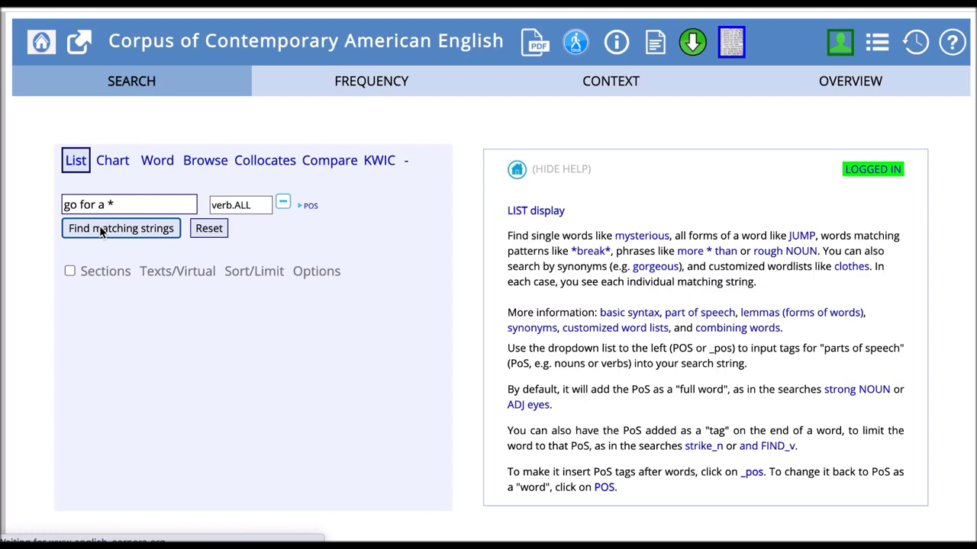